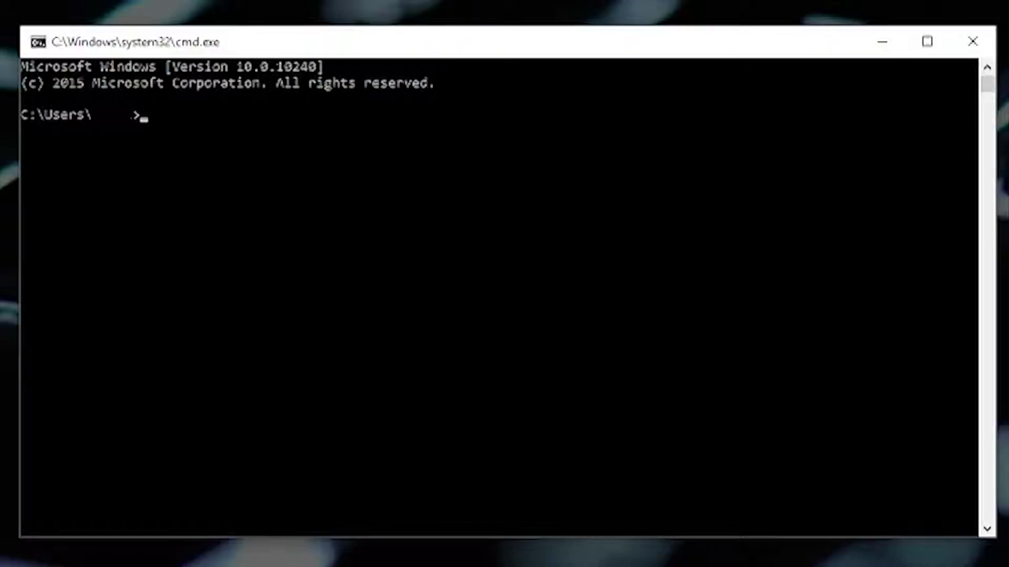
Start the DISKPART utility from the command prompt and list the computer's disks.
text(DISKPART)
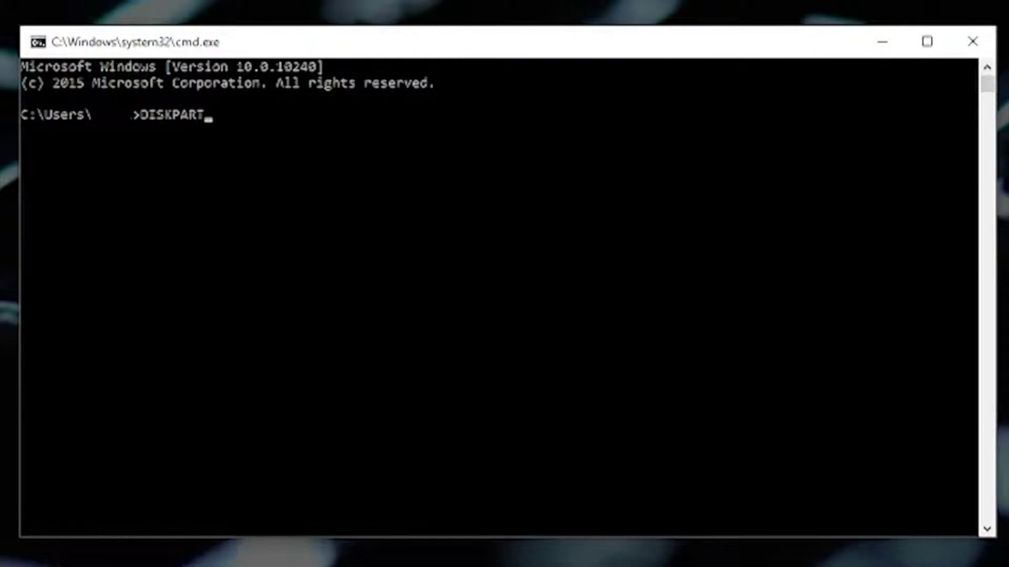
key(Return)
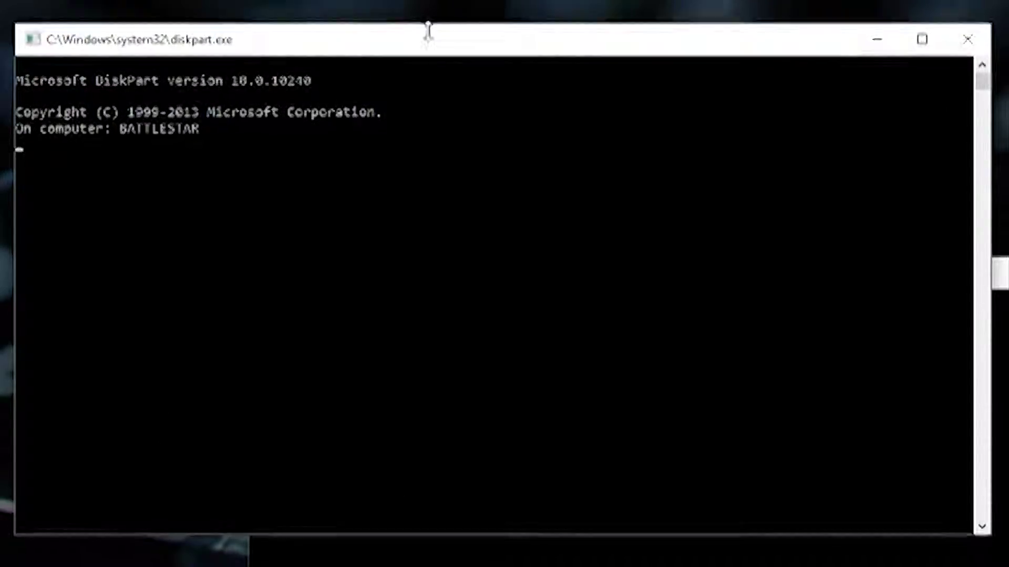
mouse_move(398, 54)
mouse_down()
mouse_move(496, 111)
mouse_move(394, 54)
mouse_up()
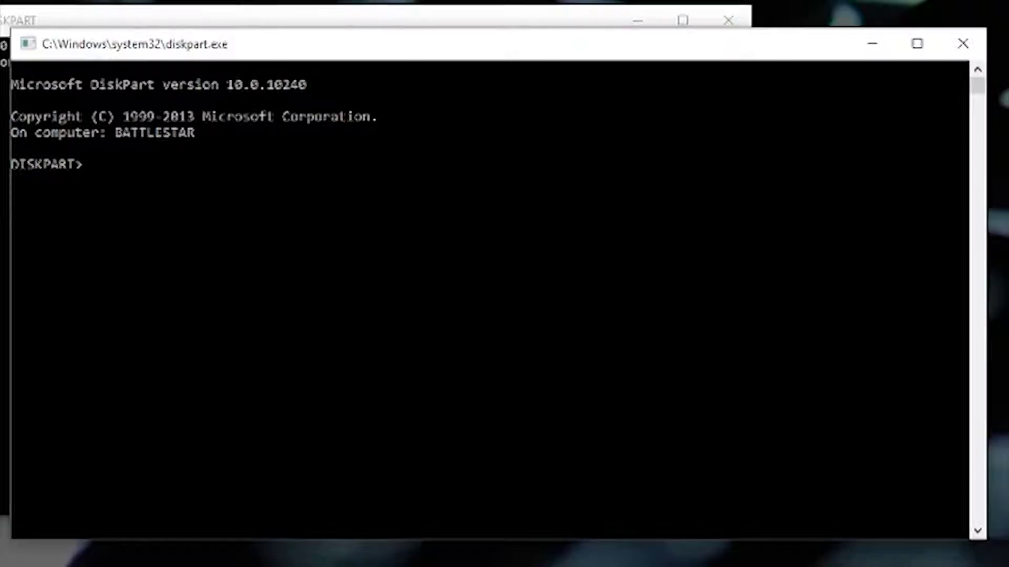
text(t disk)
key(Return)
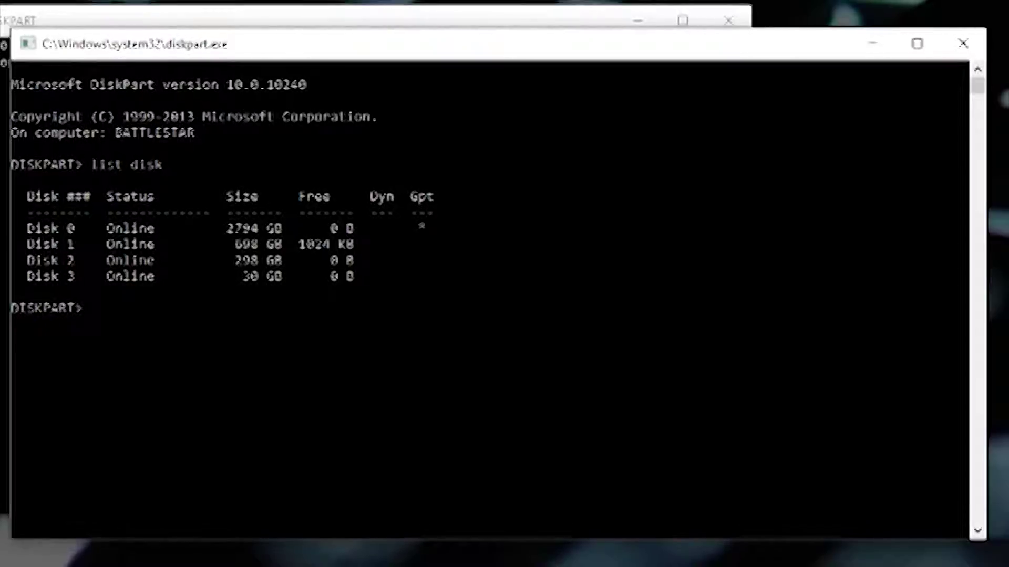
Select disk 3, the 30 GB drive, and wipe it with the clean command.
text(s)
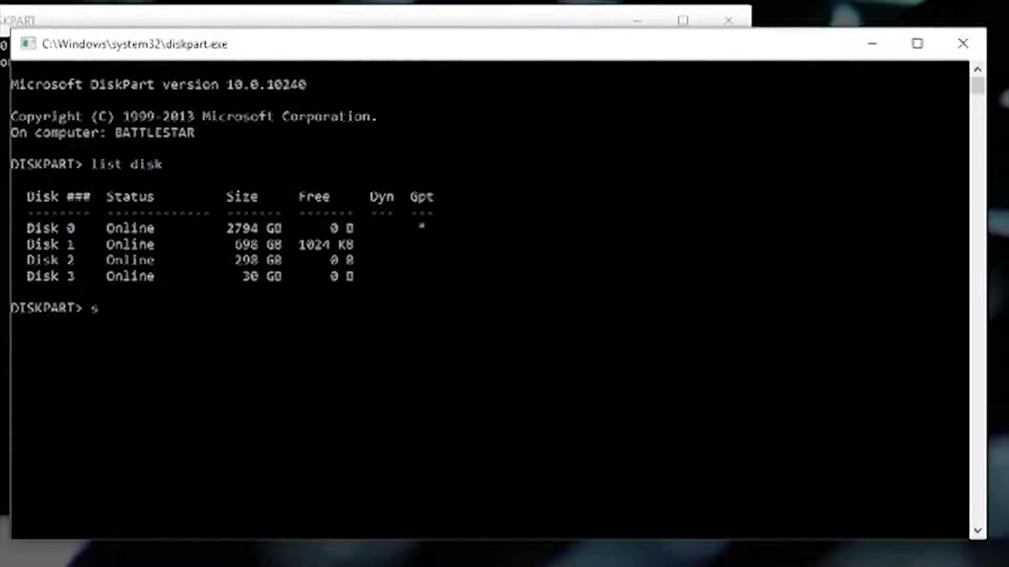
text(elect d)
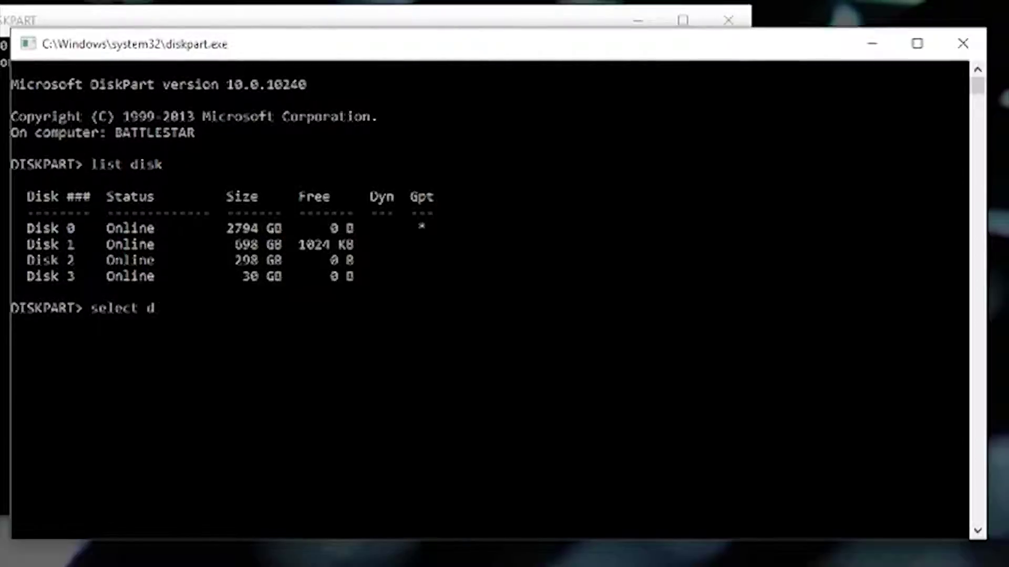
text(isk 3)
key(Return)
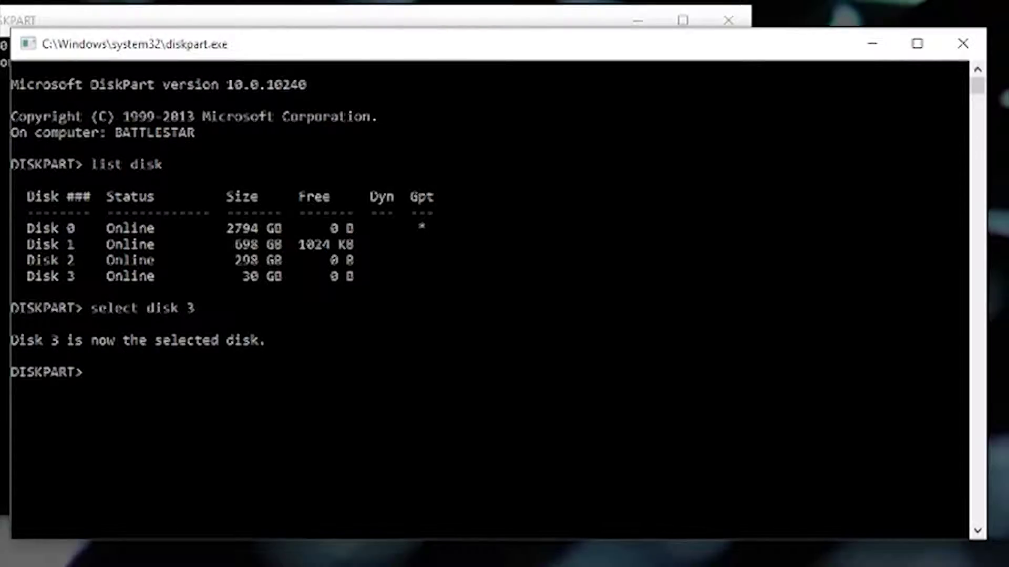
text(clean)
key(Return)
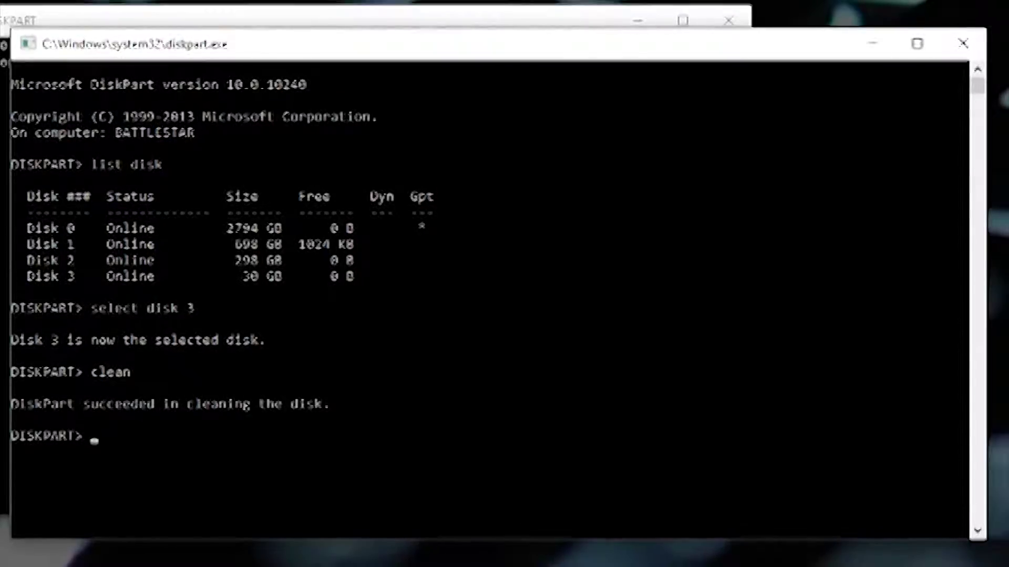
Create a primary partition on the cleaned disk with the command "create partition primary".
text(crweate)
key(BackSpace)
key(BackSpace)
key(BackSpace)
key(BackSpace)
key(BackSpace)
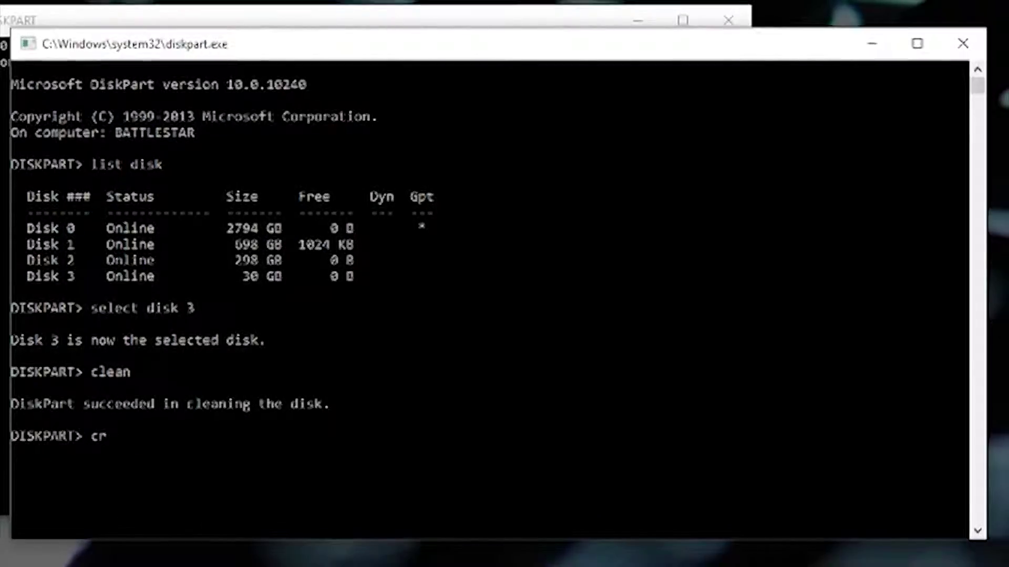
text(eate)
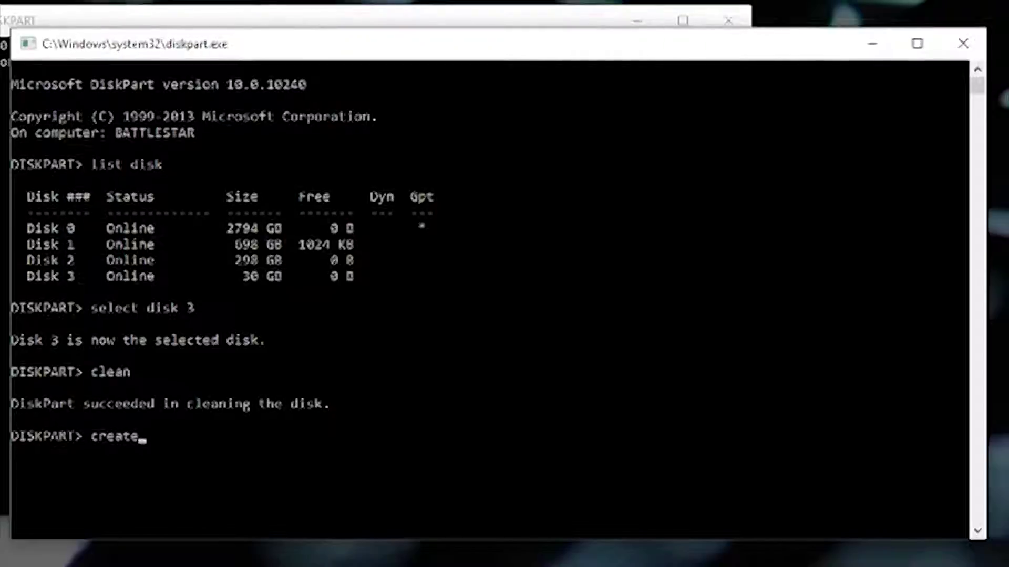
text( parti)
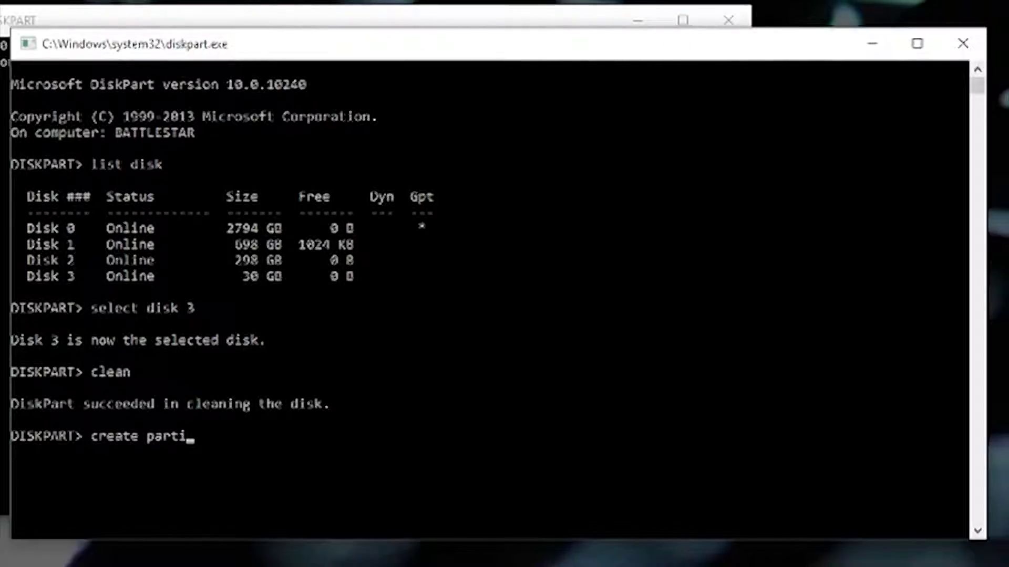
text(tion primary)
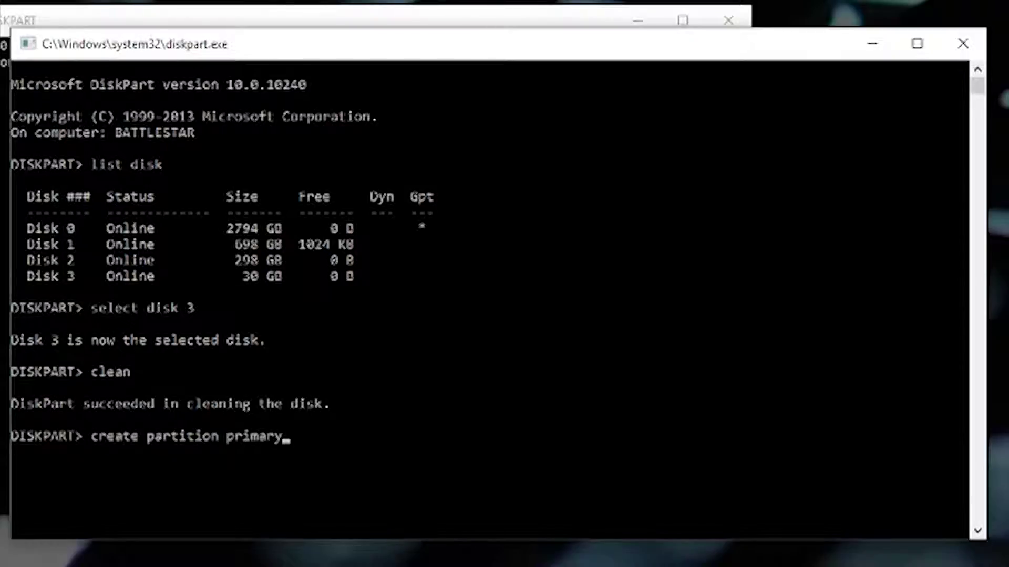
key(Return)
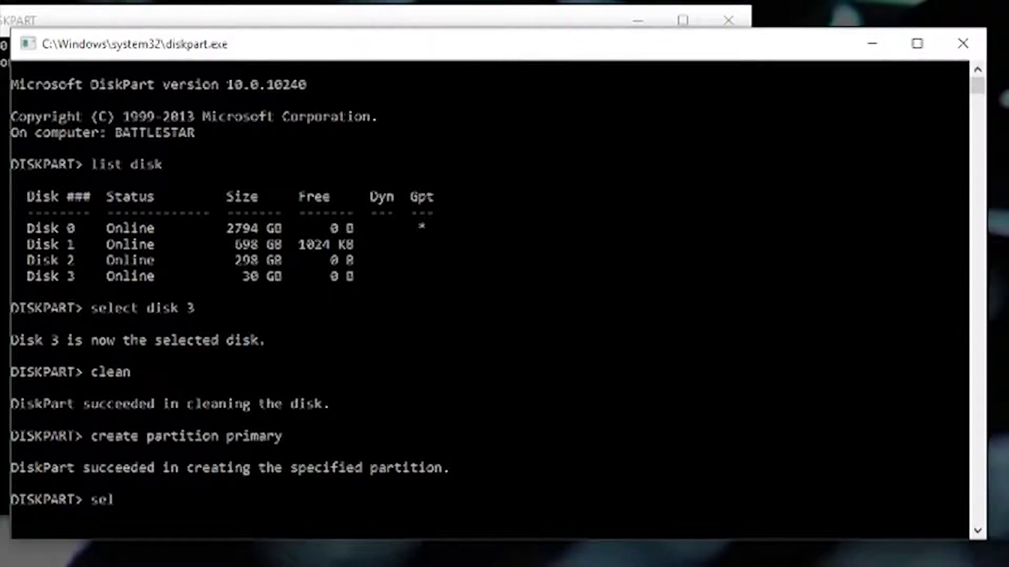
Select partition 1 and mark it as active.
text(tition 1)
key(Return)
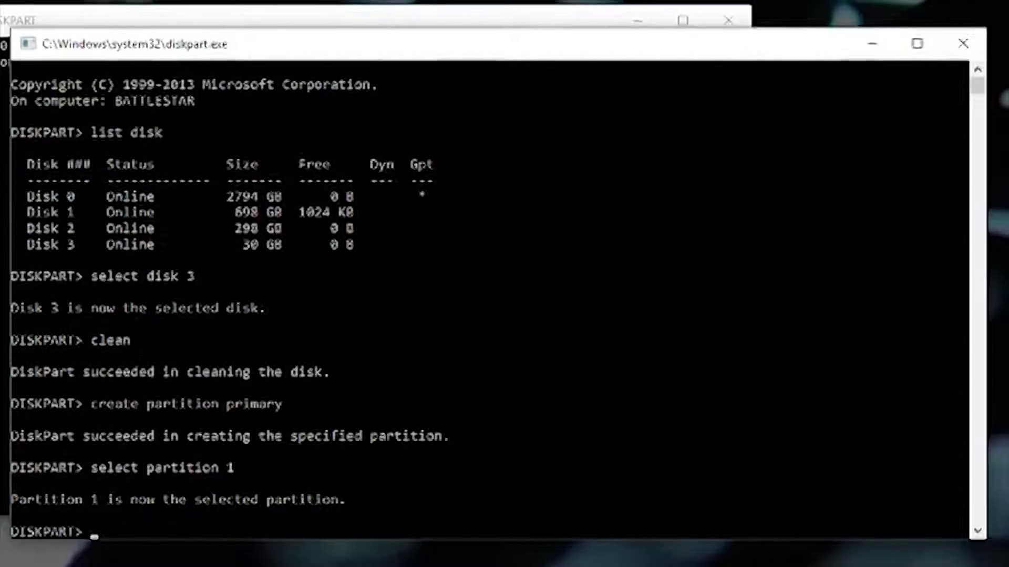
text(activ)
key(Return)
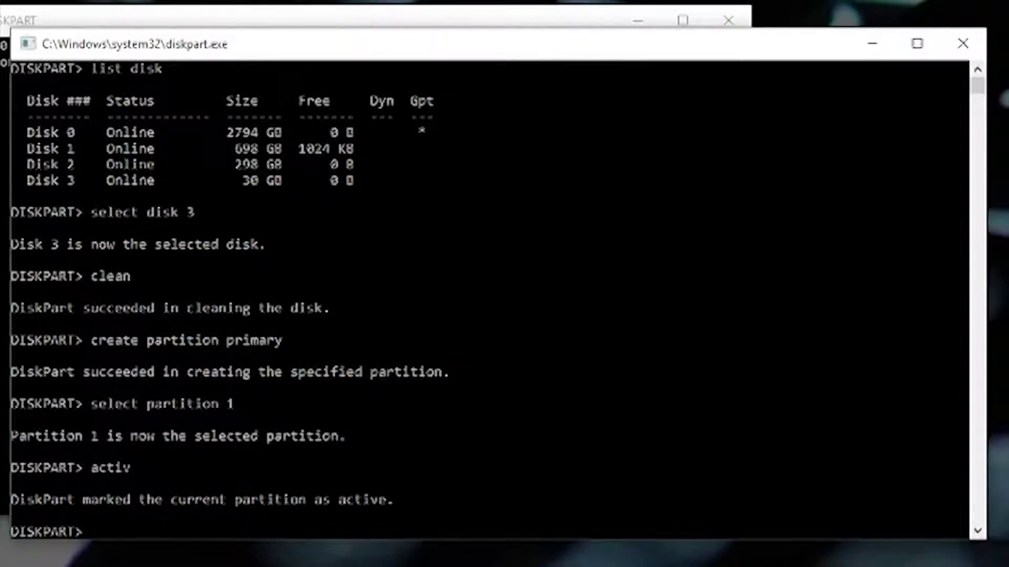
Format the active partition with the NTFS file system using the format command's fs option.
text(format )
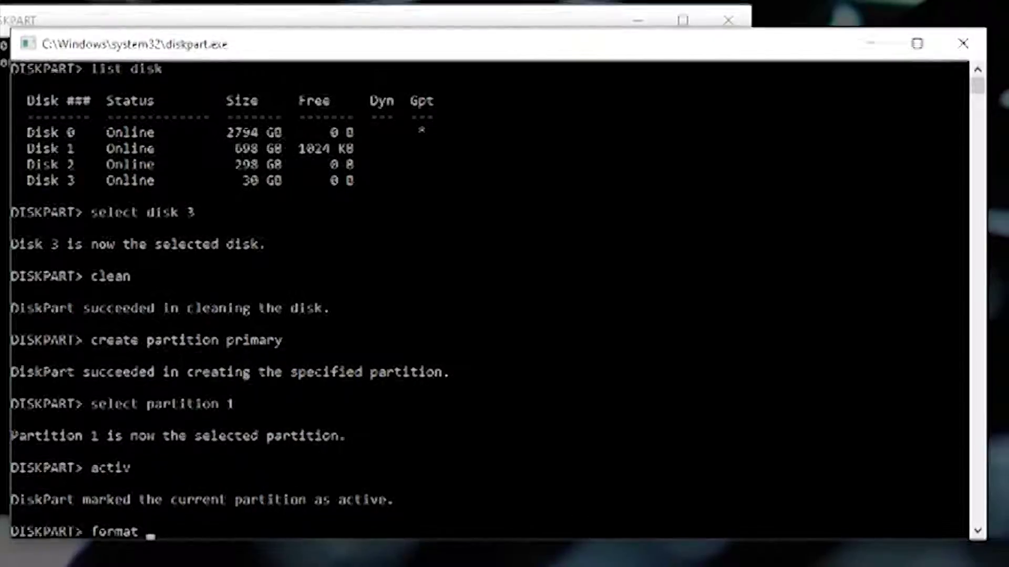
text(fs)
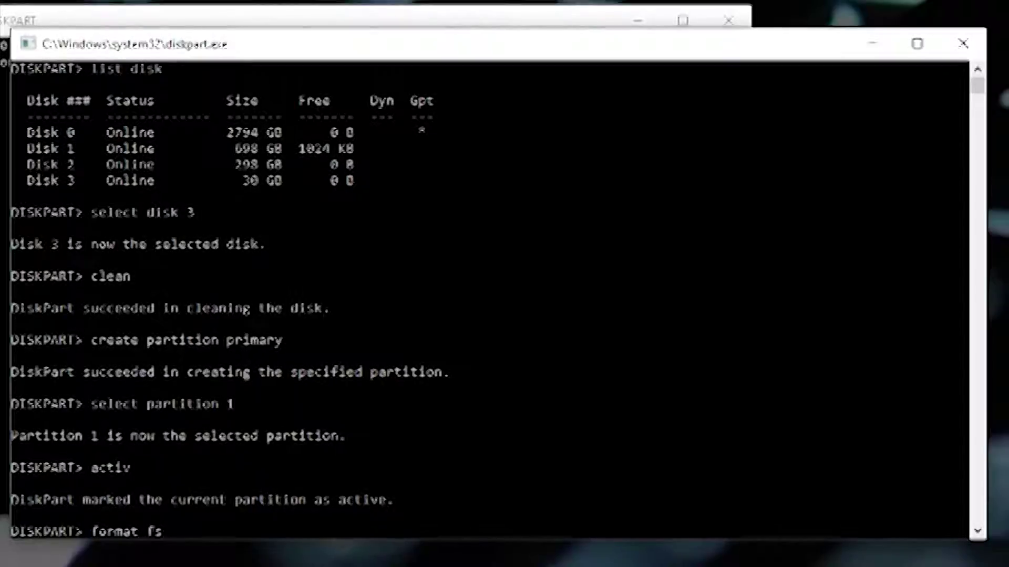
text(=ntft)
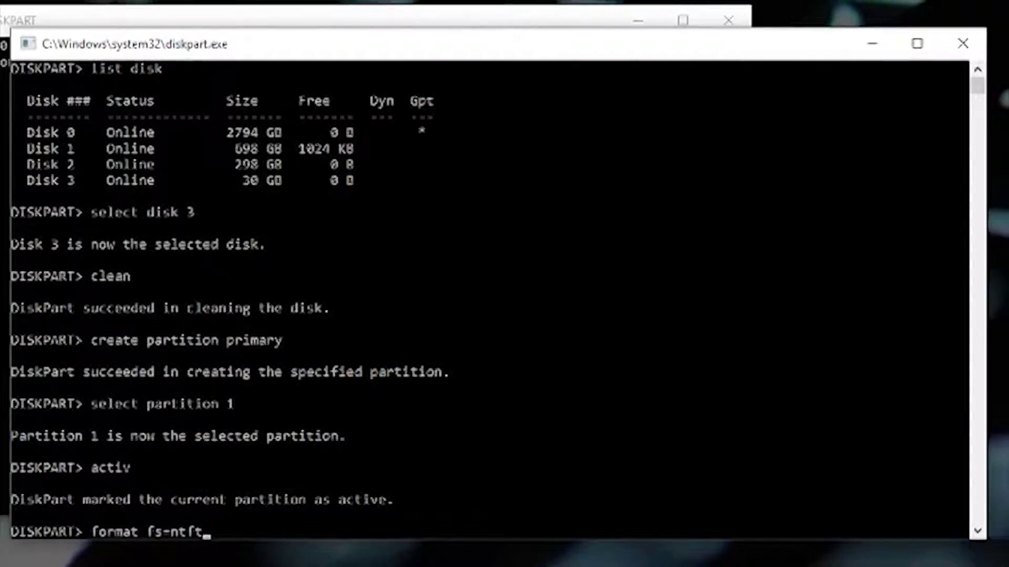
key(BackSpace)
text(s)
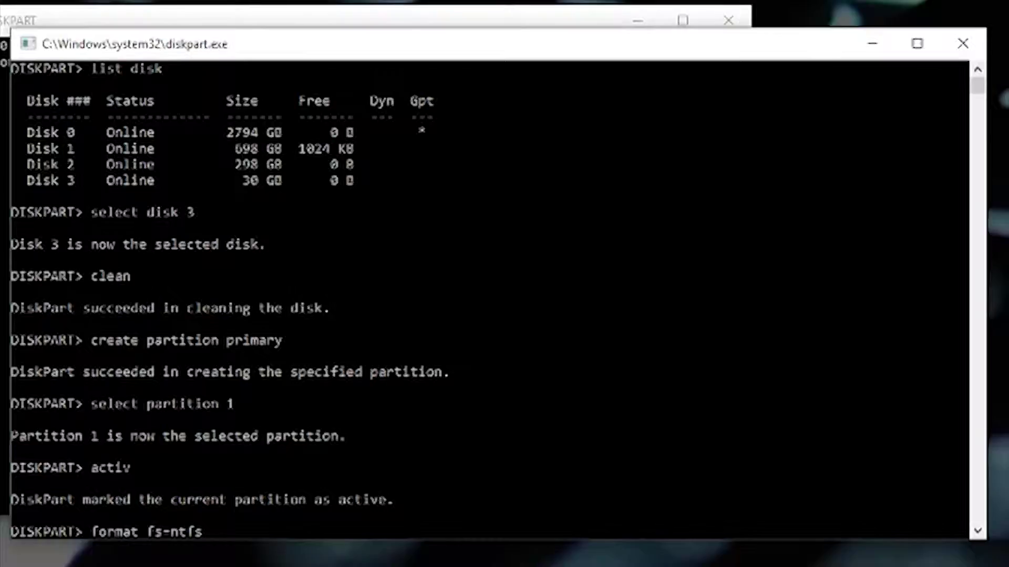
key(Return)
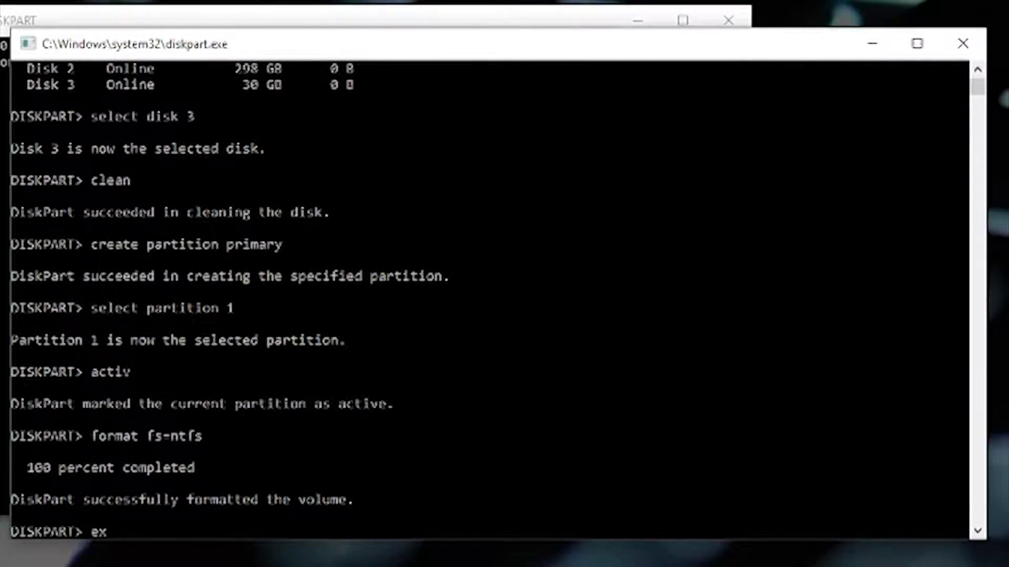
Exit DiskPart and close the command prompt session with the exit command.
text(t)
key(Return)
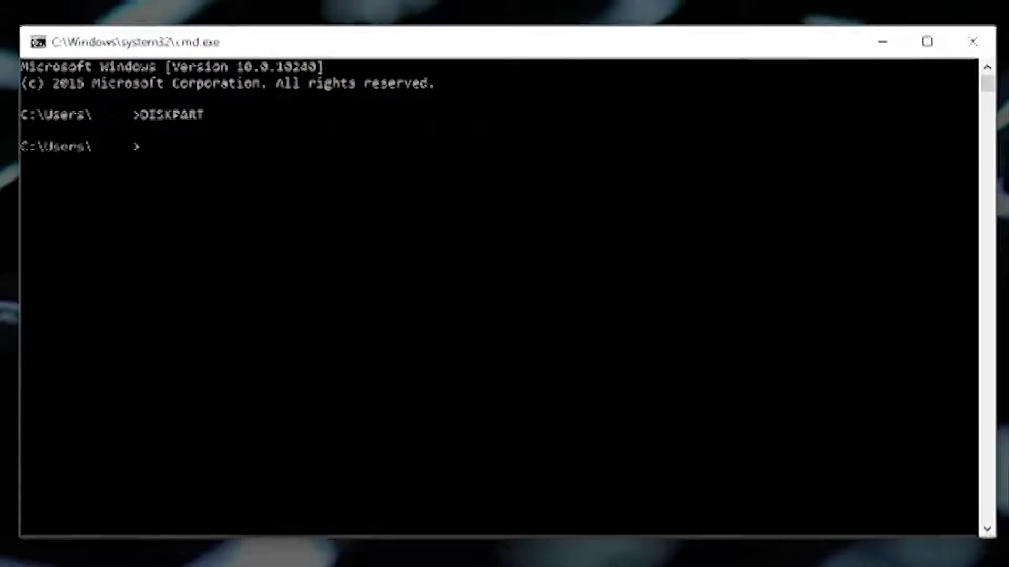
text(exi)
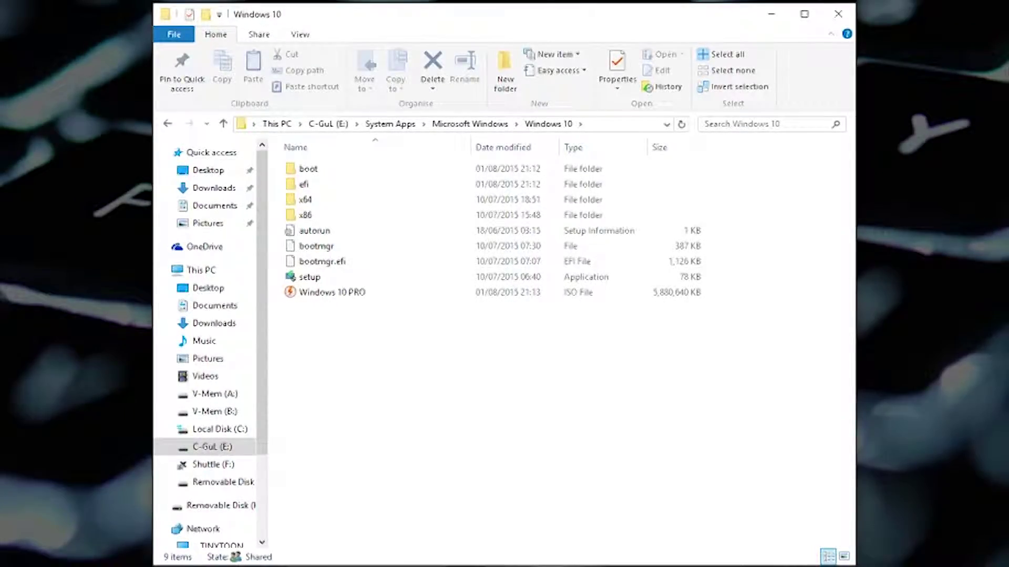
Copy all the Windows 10 setup folders and files, from boot to setup, leaving out the Windows 10 PRO ISO file.
click(340, 299)
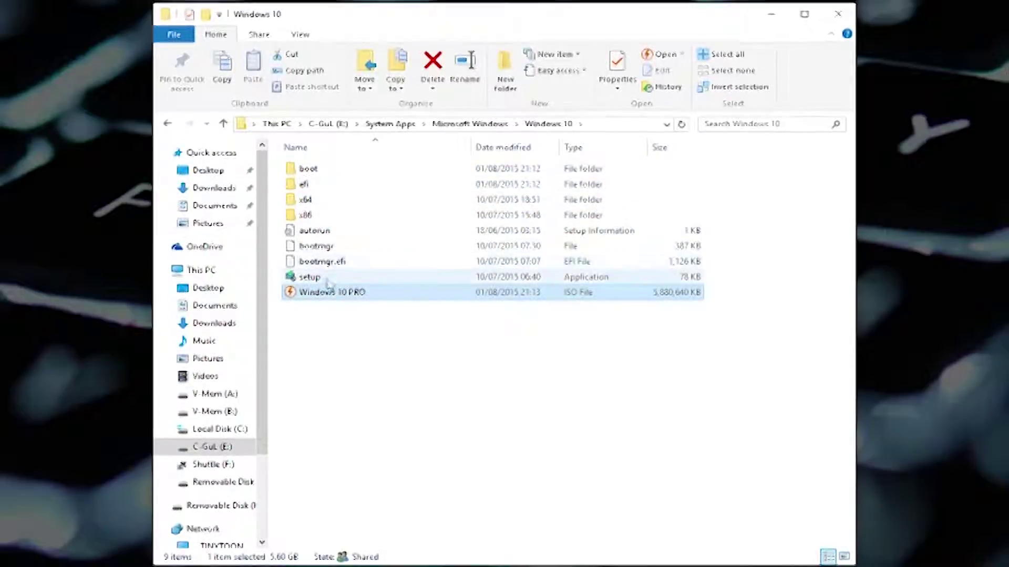
key(Up)
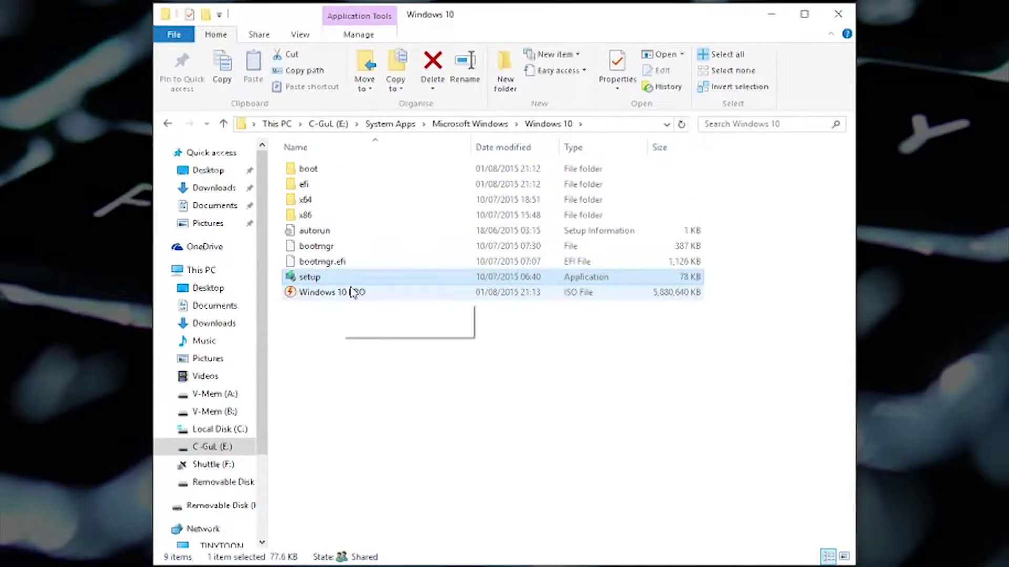
shift+click(323, 172)
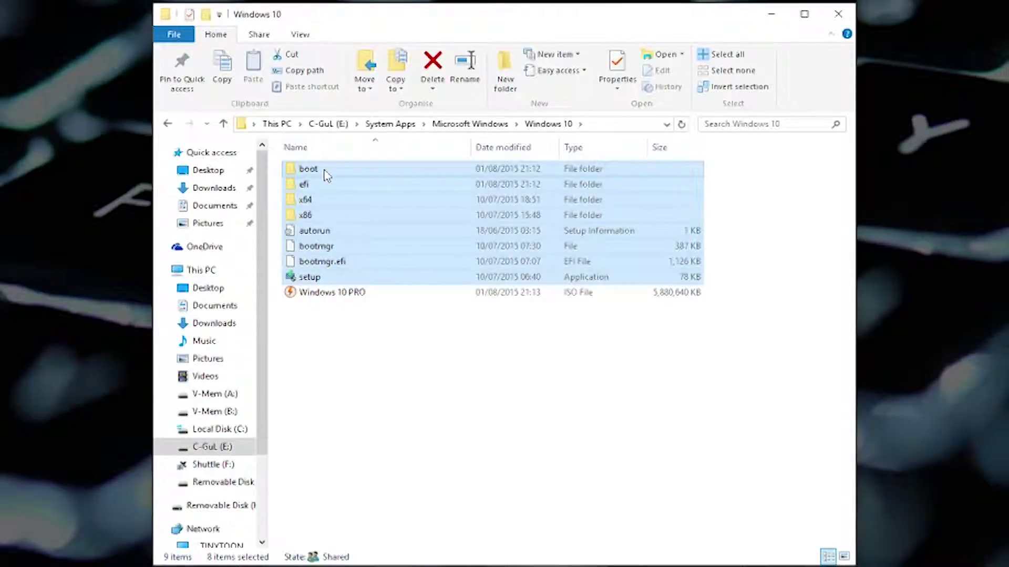
right_click(319, 175)
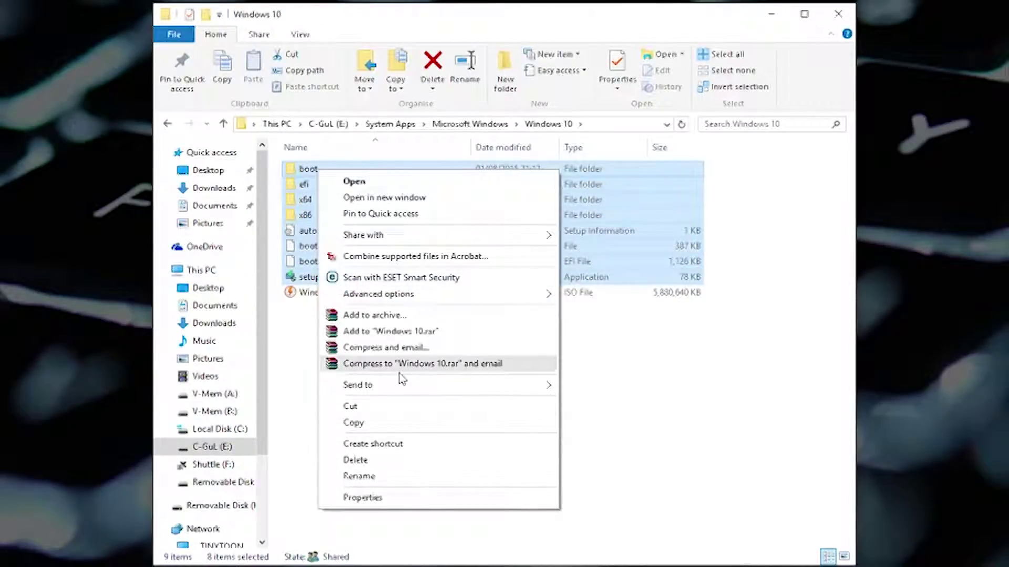
click(360, 427)
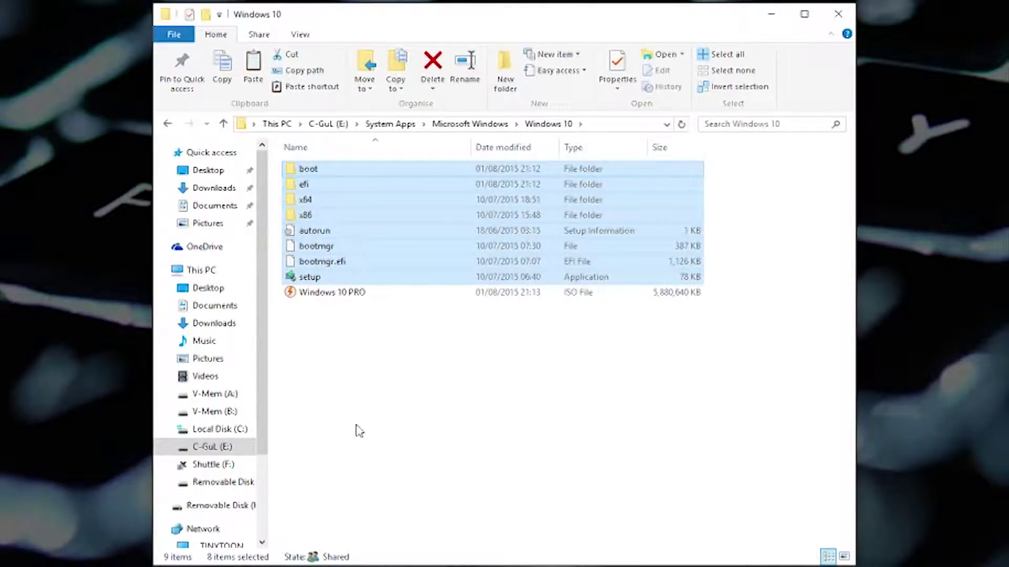
Paste the copied Windows 10 setup files into the empty Removable Disk (H:).
click(216, 483)
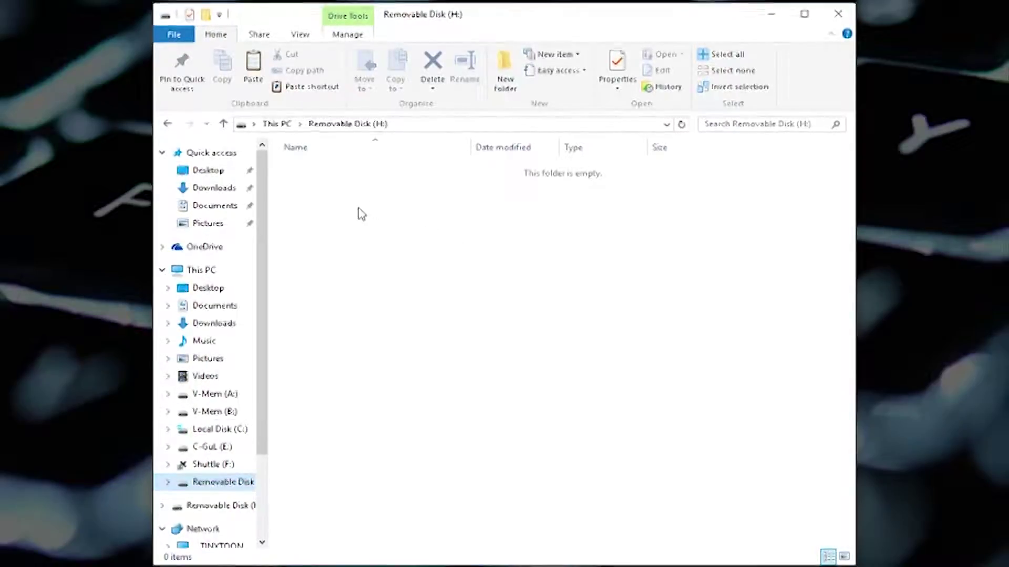
right_click(385, 198)
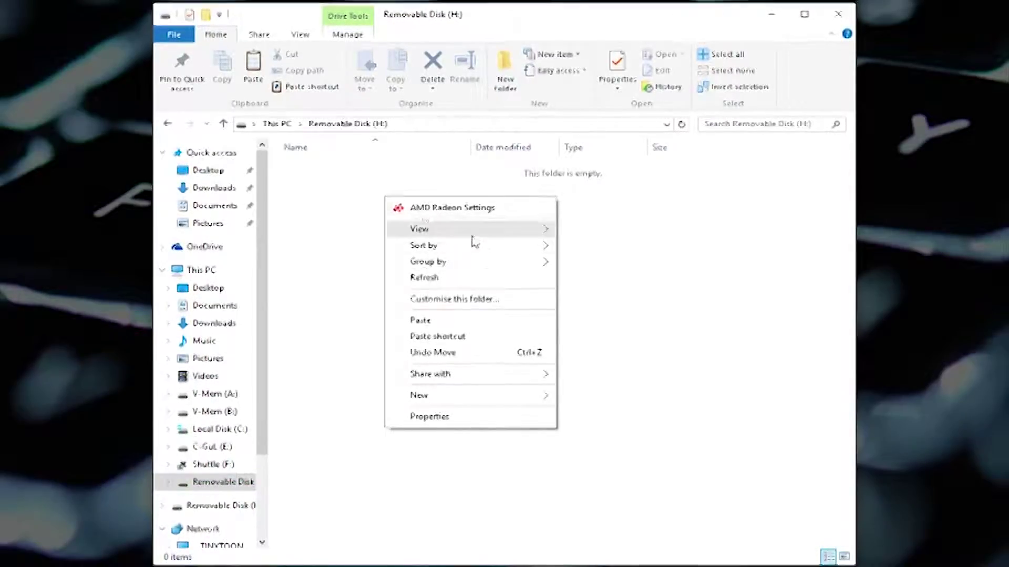
click(420, 320)
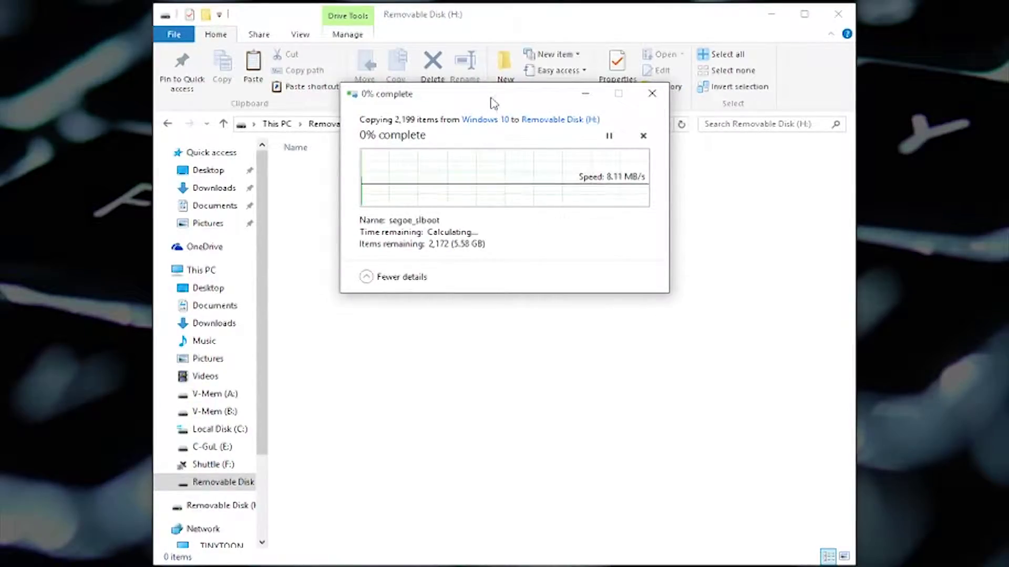
drag(490, 96, 497, 254)
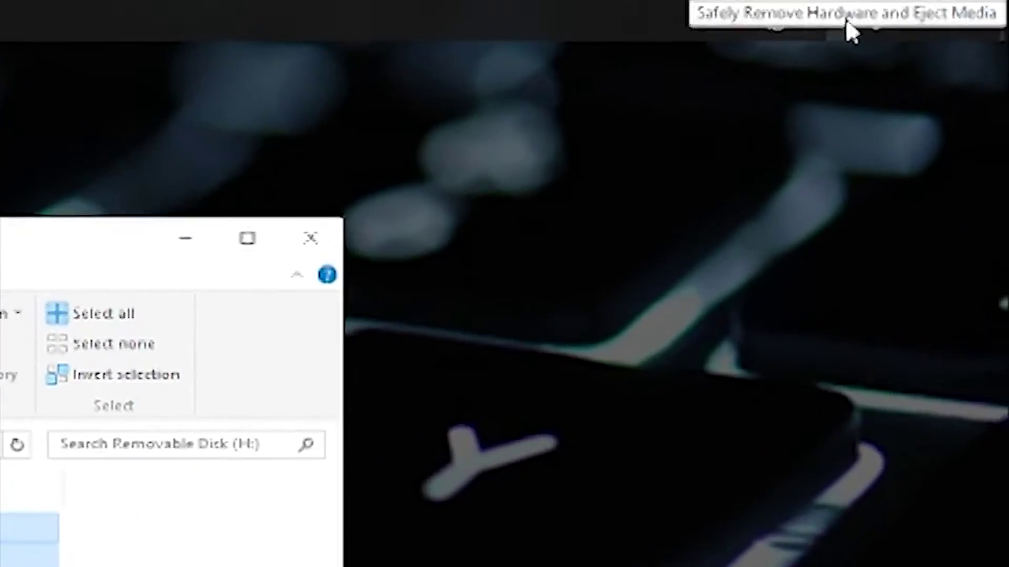
Safely eject the MICRO PLUS drive, Removable Disk (H:), and close its folder window.
click(885, 23)
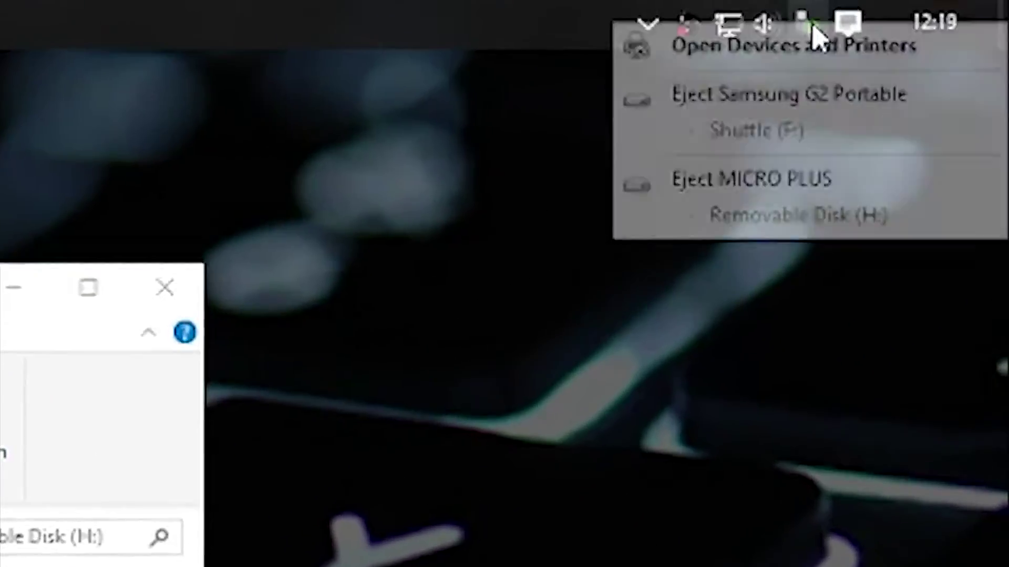
click(752, 181)
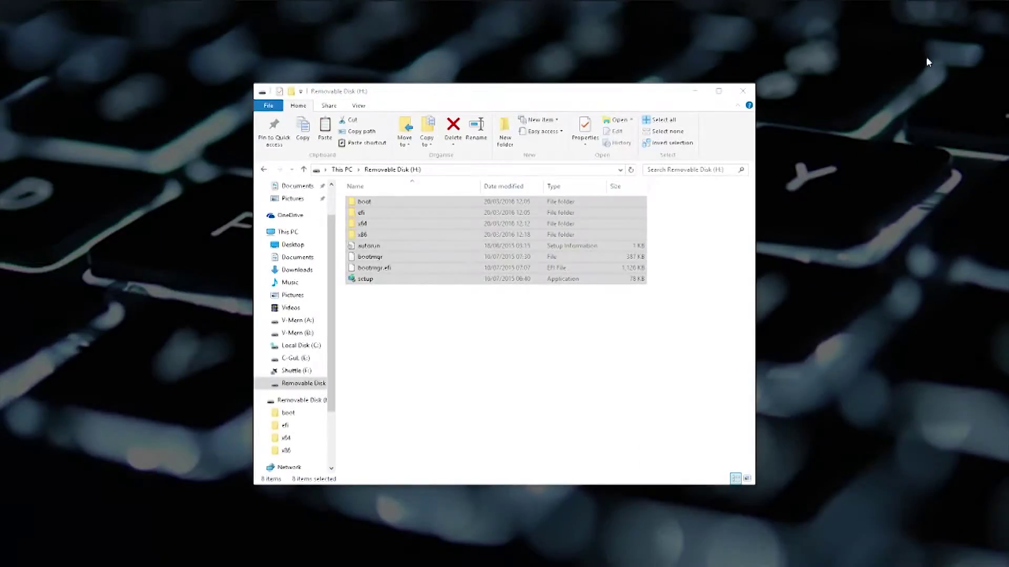
click(743, 92)
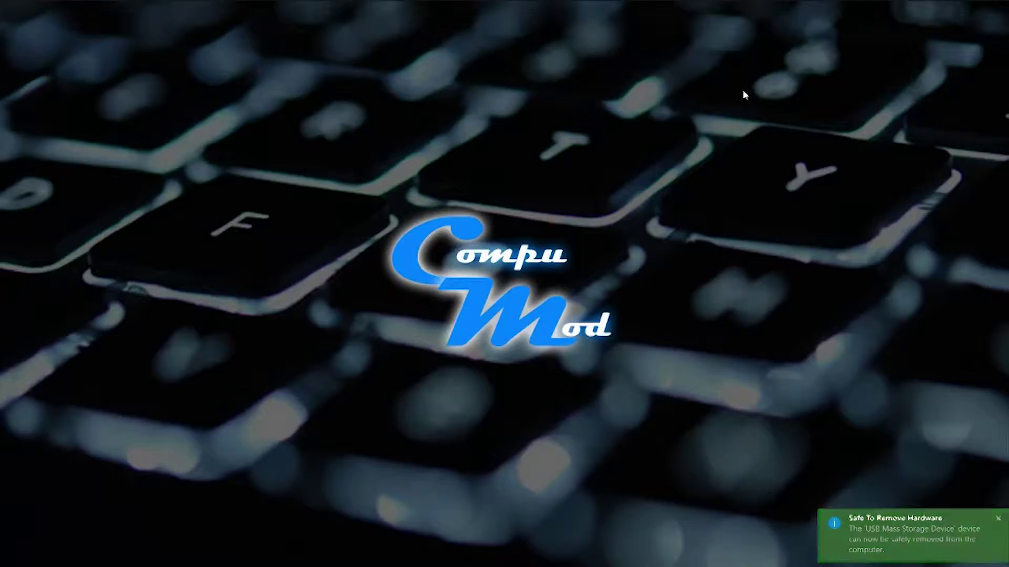